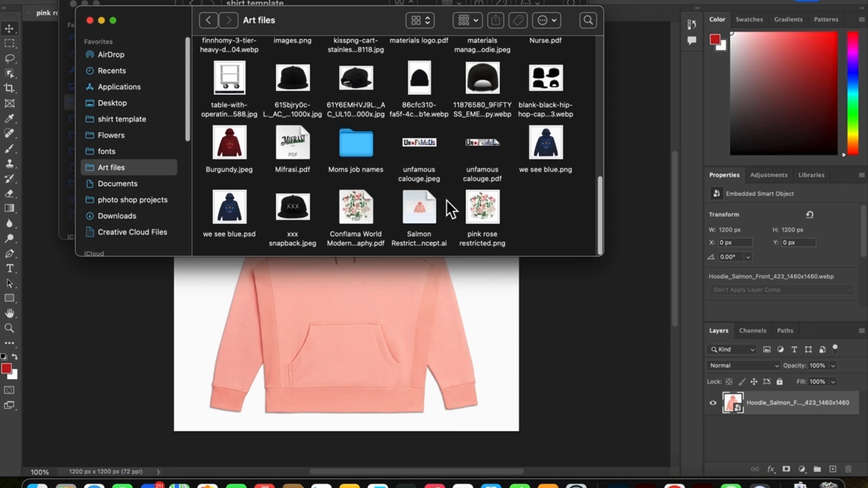
# Step: Place page 1 of the Conflama World Modern Classic Rose Typography PDF into the hoodie document as a smart object, cropped to its bounding box
pyautogui.click(364, 230)
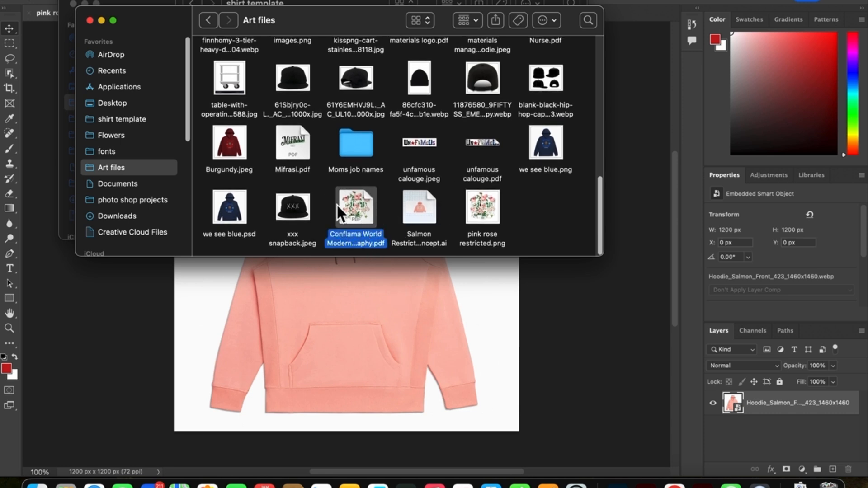
pyautogui.moveTo(338, 205); pyautogui.dragTo(324, 303)
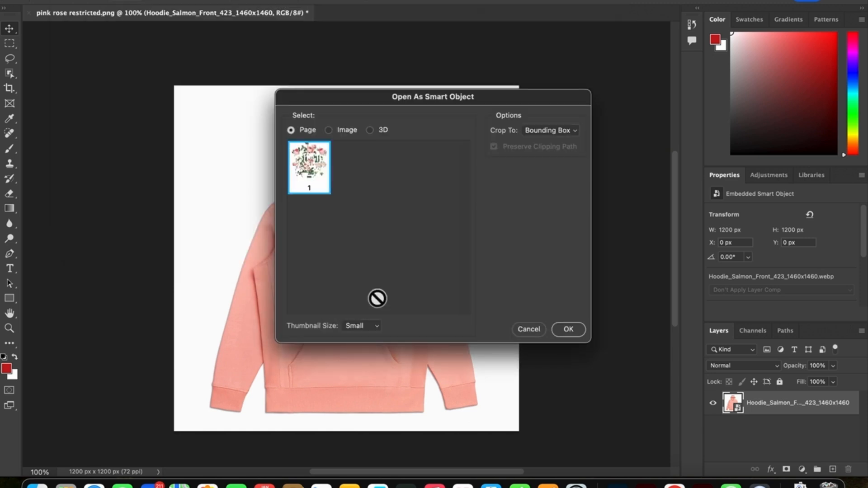
pyautogui.click(568, 329)
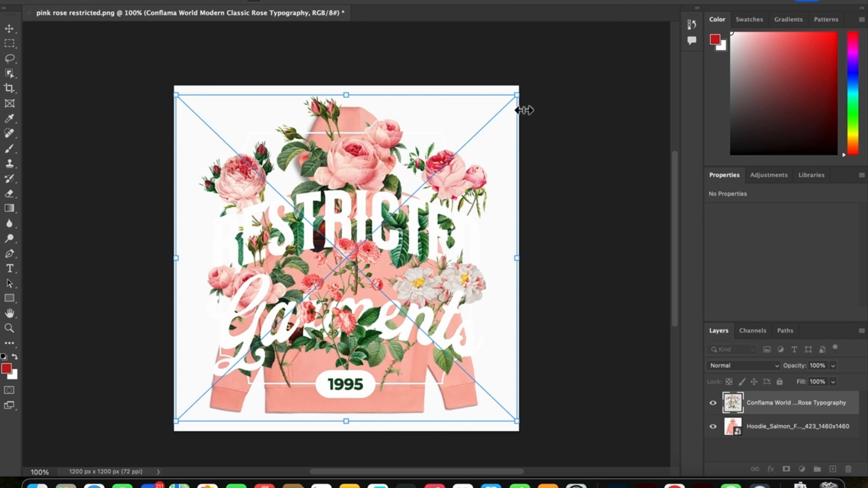
# Step: Scale the placed rose artwork to about 350 × 365 px and centre it on the hoodie's chest above the pocket
pyautogui.moveTo(514, 105); pyautogui.dragTo(321, 273)
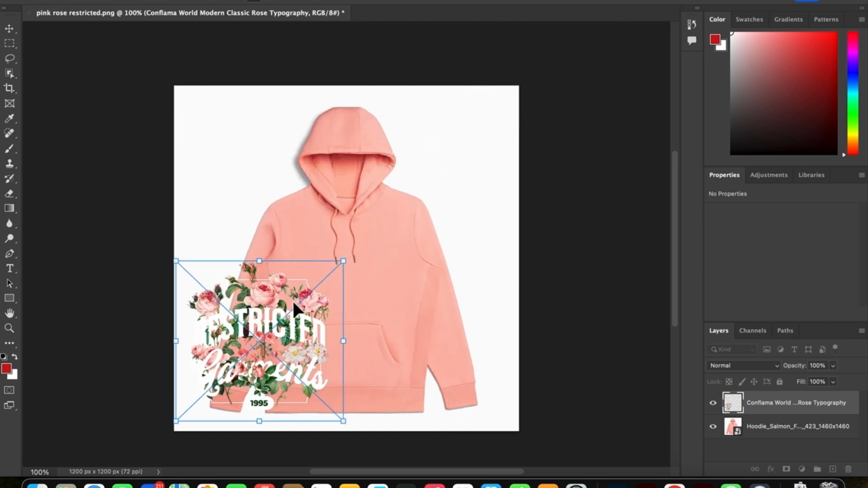
pyautogui.moveTo(292, 299); pyautogui.dragTo(374, 237)
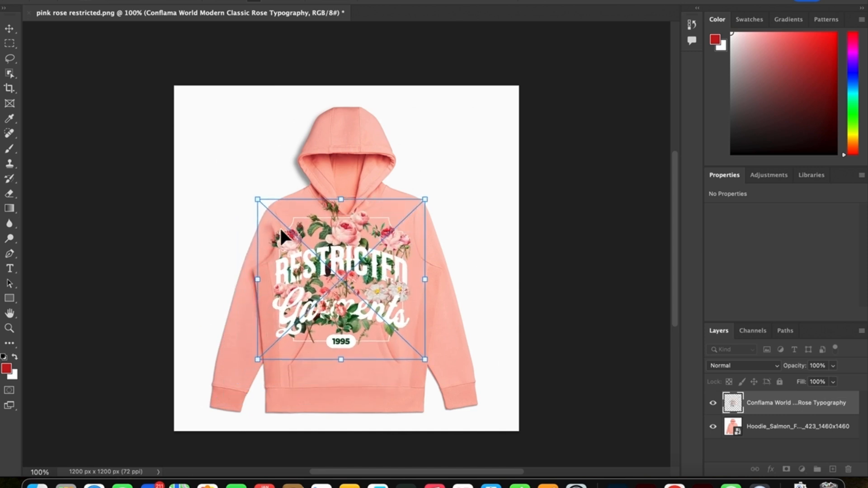
pyautogui.moveTo(262, 199); pyautogui.dragTo(311, 258)
pyautogui.moveTo(361, 271); pyautogui.dragTo(381, 251)
pyautogui.press('Return')
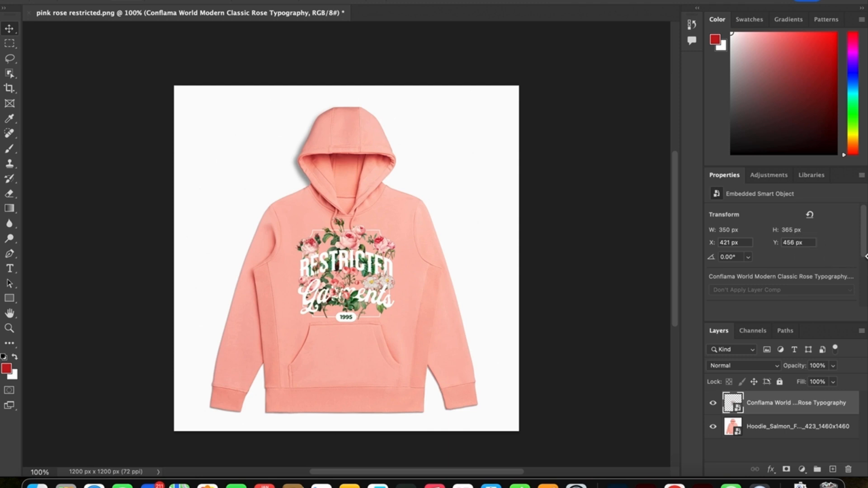
# Step: Rasterize the rose typography smart object into a pixel layer so it can be erased
pyautogui.moveTo(865, 252)
pyautogui.mouseDown()
pyautogui.moveTo(865, 299)
pyautogui.moveTo(864, 250)
pyautogui.mouseUp()
pyautogui.click(52, 471)
pyautogui.click(17, 197)
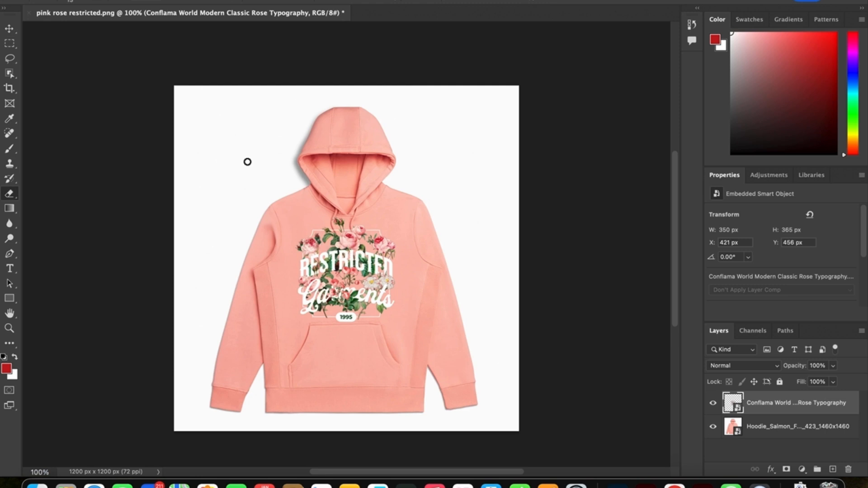
pyautogui.click(94, 2)
pyautogui.click(658, 64)
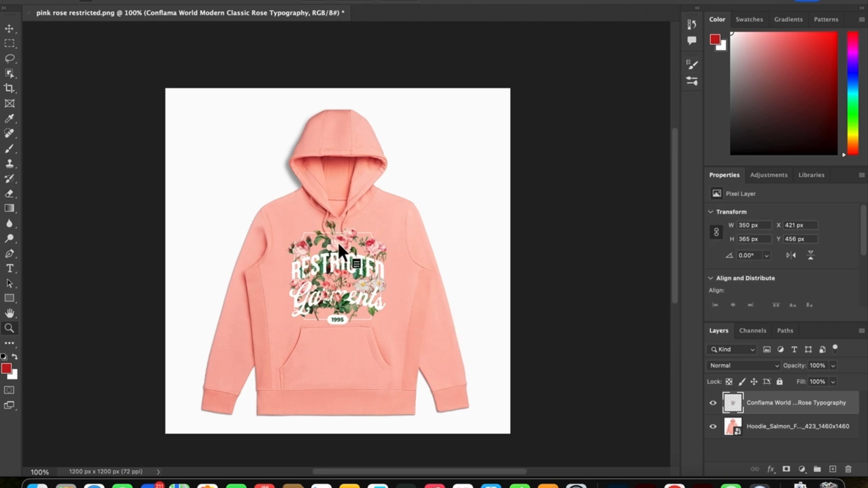
# Step: Open the Eraser's brush settings, working close up at 600% on the upper roses and the hoodie drawstrings
pyautogui.rightClick(338, 243)
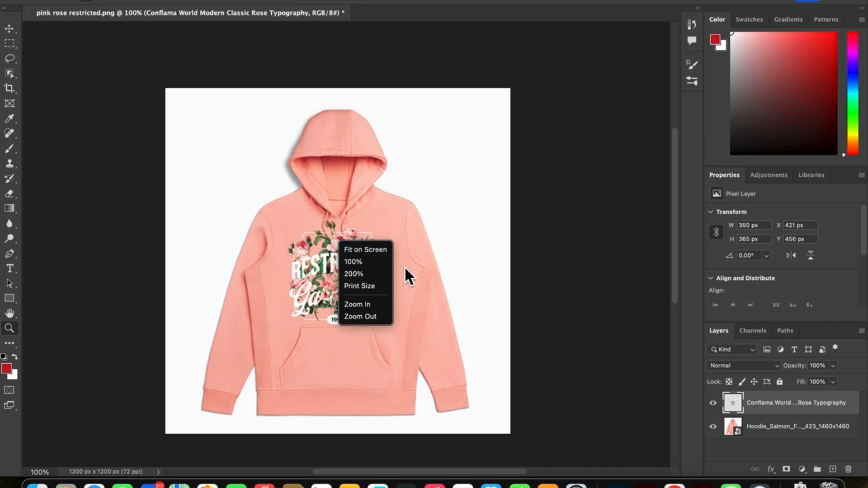
pyautogui.click(371, 306)
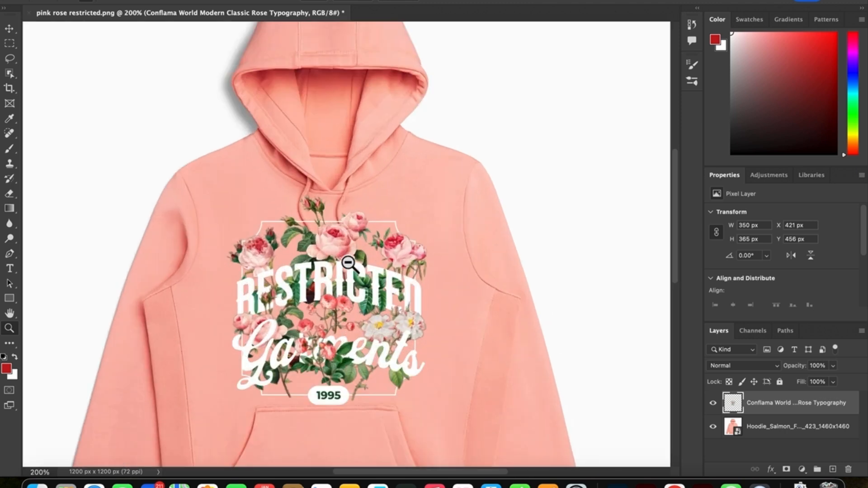
pyautogui.rightClick(324, 251)
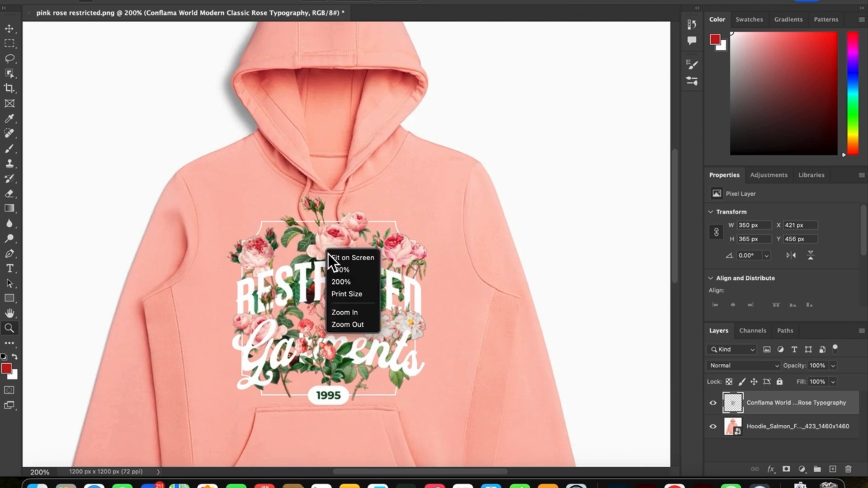
pyautogui.click(344, 312)
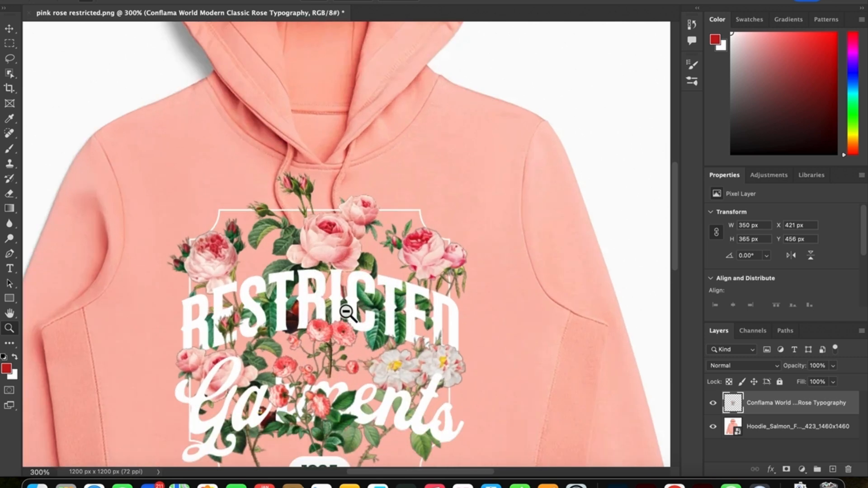
pyautogui.rightClick(329, 247)
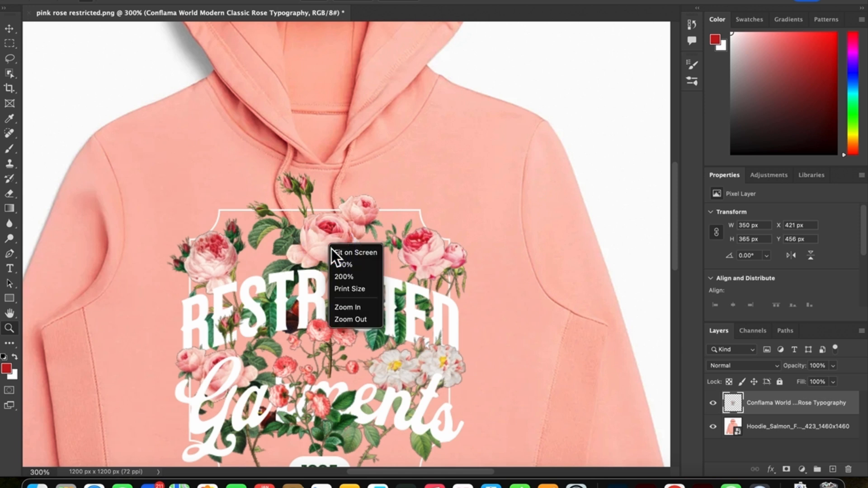
pyautogui.click(358, 308)
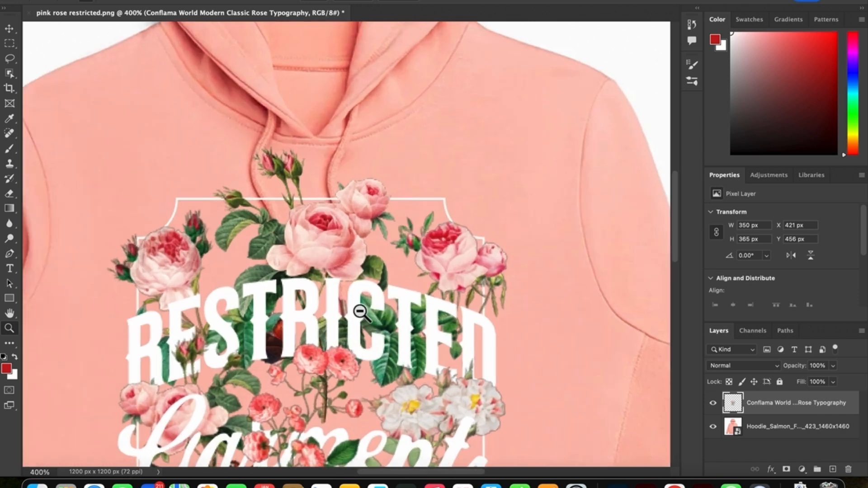
pyautogui.rightClick(289, 235)
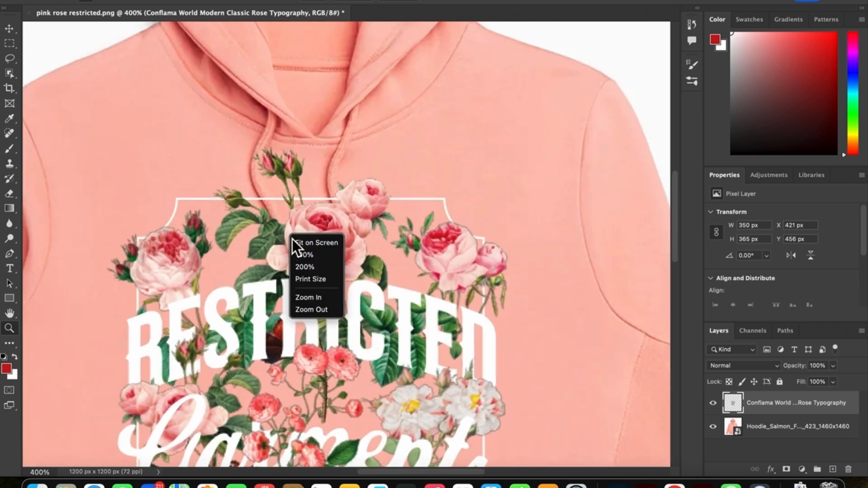
pyautogui.click(326, 301)
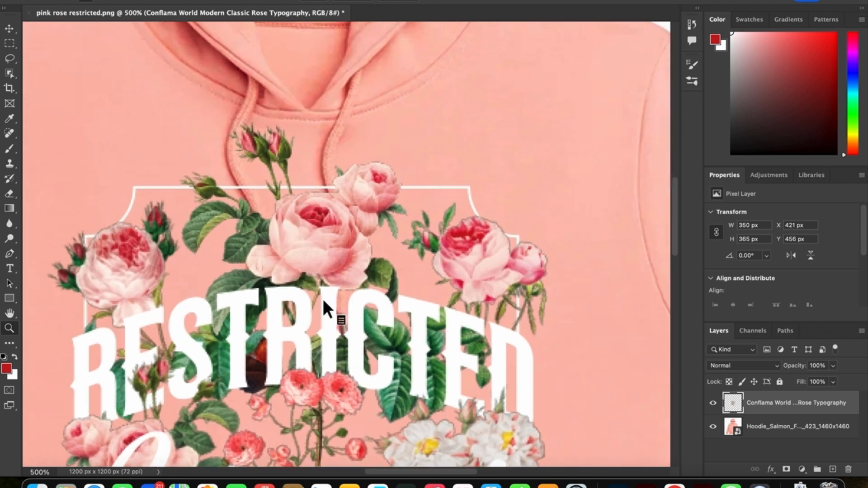
pyautogui.rightClick(325, 299)
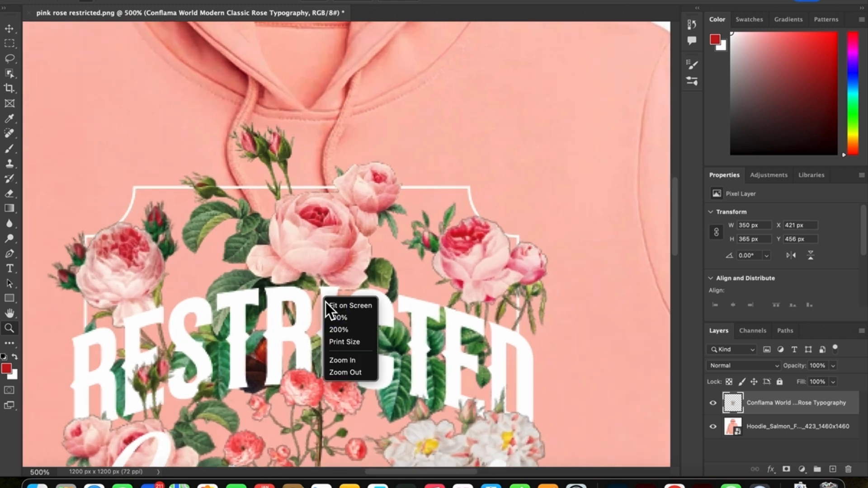
pyautogui.click(353, 361)
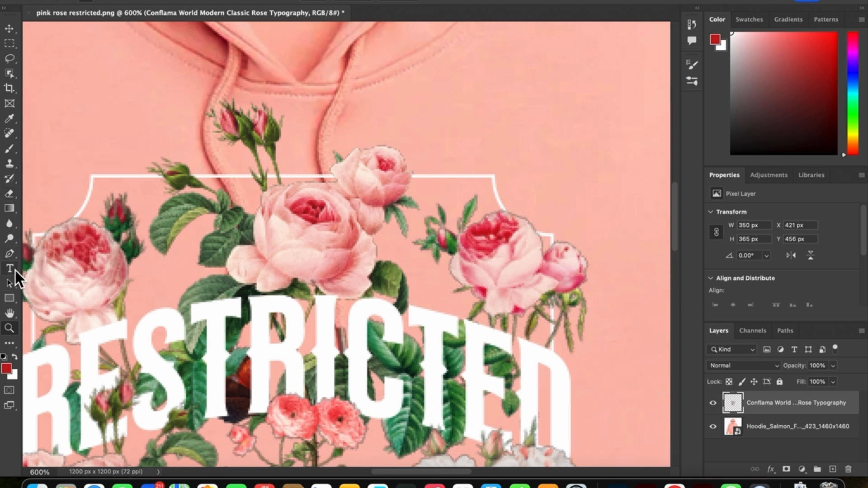
pyautogui.click(14, 194)
pyautogui.press('F5')
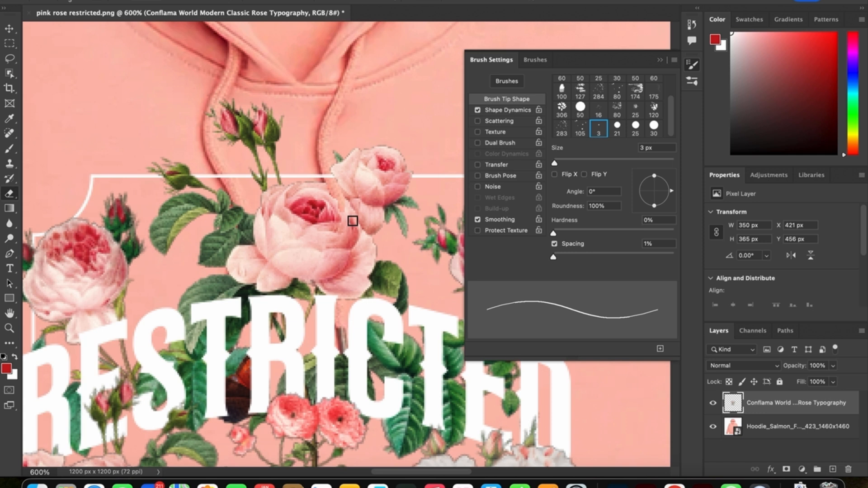
# Step: Erase the artwork covering the right-hand drawstring, from the upper roses through the RESTRICTED lettering down to the metal tip
pyautogui.moveTo(353, 221)
pyautogui.mouseDown()
pyautogui.moveTo(353, 236)
pyautogui.moveTo(359, 245)
pyautogui.mouseUp()
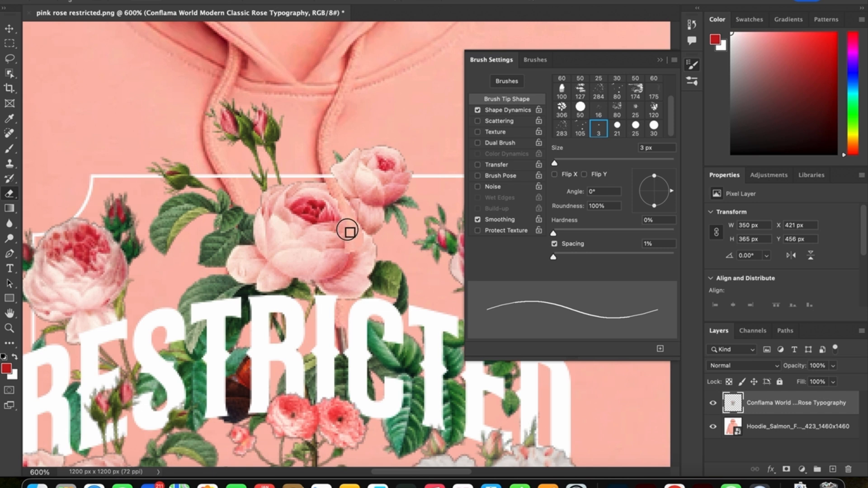
pyautogui.moveTo(345, 233); pyautogui.dragTo(346, 247)
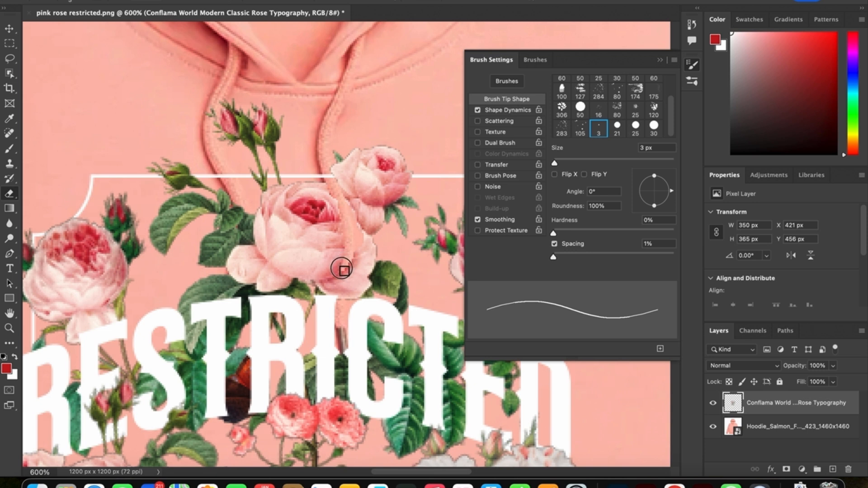
pyautogui.moveTo(343, 262)
pyautogui.mouseDown()
pyautogui.moveTo(338, 289)
pyautogui.moveTo(344, 280)
pyautogui.mouseUp()
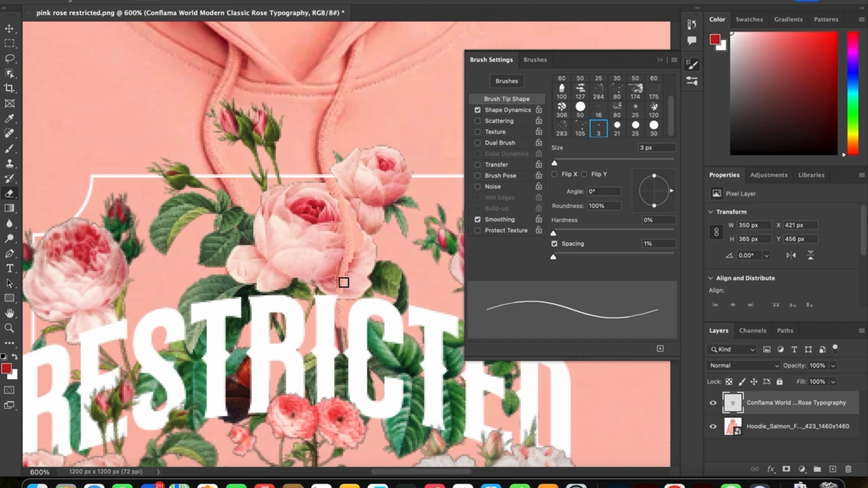
pyautogui.click(342, 278)
pyautogui.moveTo(343, 278)
pyautogui.mouseDown()
pyautogui.moveTo(337, 304)
pyautogui.moveTo(347, 293)
pyautogui.moveTo(351, 249)
pyautogui.moveTo(333, 192)
pyautogui.mouseUp()
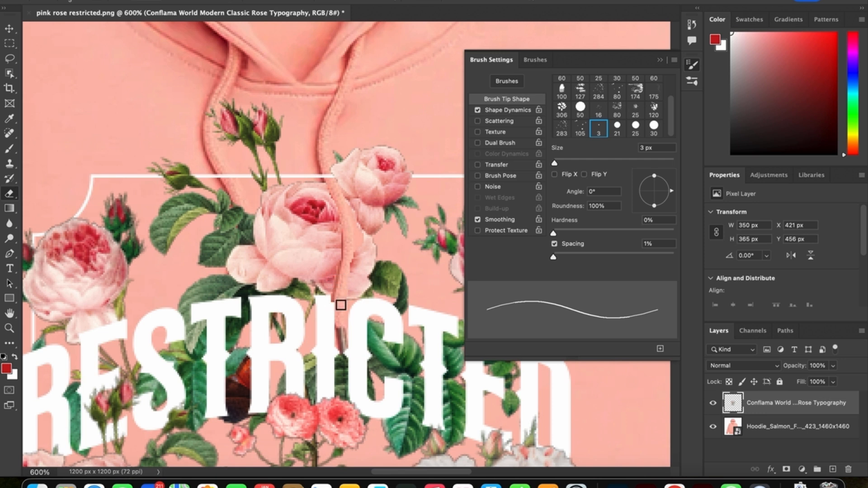
pyautogui.moveTo(340, 302); pyautogui.dragTo(345, 355)
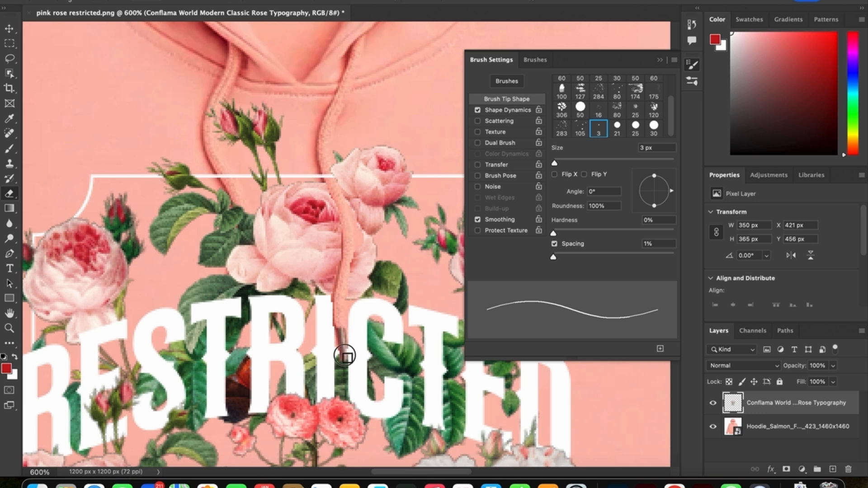
pyautogui.moveTo(346, 351)
pyautogui.mouseDown()
pyautogui.moveTo(342, 338)
pyautogui.moveTo(343, 370)
pyautogui.mouseUp()
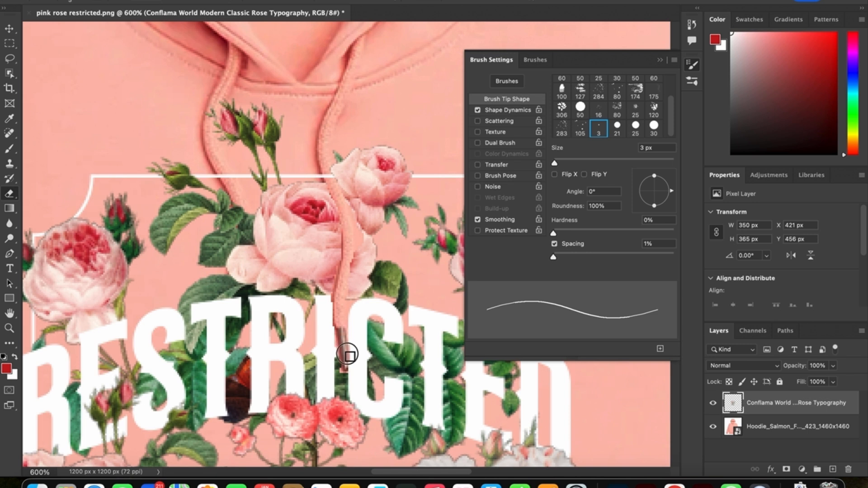
pyautogui.moveTo(343, 333); pyautogui.dragTo(355, 381)
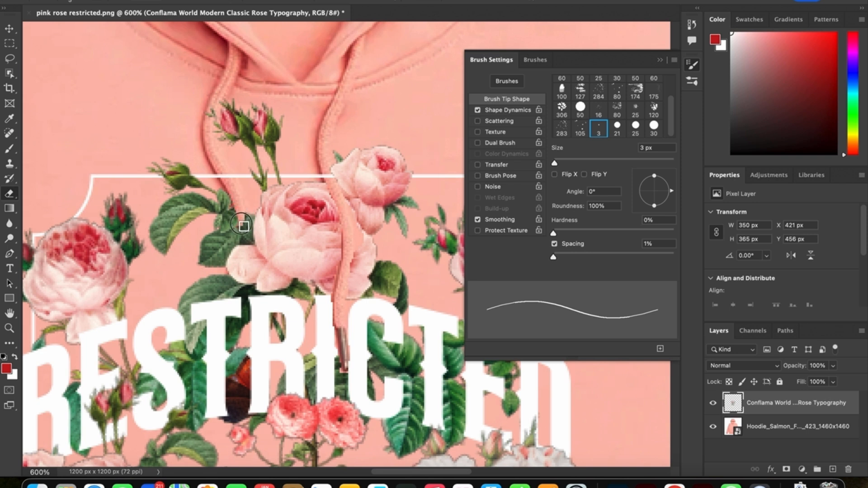
# Step: Close the brush settings and erase the artwork covering the left-hand drawstring down to its metal tip
pyautogui.moveTo(246, 226); pyautogui.dragTo(244, 219)
pyautogui.click(660, 60)
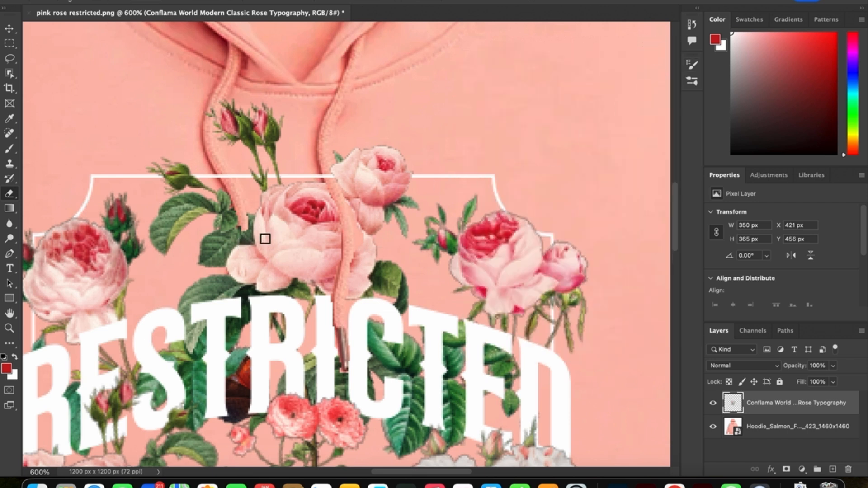
pyautogui.moveTo(247, 236)
pyautogui.mouseDown()
pyautogui.moveTo(245, 221)
pyautogui.moveTo(239, 285)
pyautogui.moveTo(227, 296)
pyautogui.moveTo(245, 274)
pyautogui.moveTo(242, 255)
pyautogui.moveTo(231, 294)
pyautogui.moveTo(218, 303)
pyautogui.moveTo(229, 313)
pyautogui.moveTo(235, 295)
pyautogui.moveTo(230, 352)
pyautogui.moveTo(230, 341)
pyautogui.mouseUp()
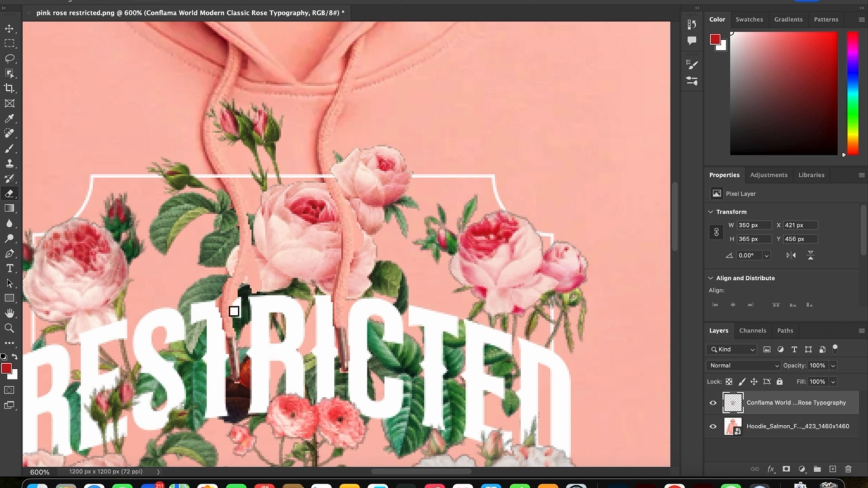
pyautogui.moveTo(230, 301)
pyautogui.mouseDown()
pyautogui.moveTo(234, 348)
pyautogui.moveTo(230, 325)
pyautogui.mouseUp()
# Step: Touch up both drawstrings by erasing leftover bits of roses, frame line and lettering along their edges and tips
pyautogui.moveTo(346, 363); pyautogui.dragTo(348, 362)
pyautogui.moveTo(215, 120)
pyautogui.mouseDown()
pyautogui.moveTo(209, 115)
pyautogui.moveTo(211, 123)
pyautogui.mouseUp()
pyautogui.moveTo(340, 197)
pyautogui.mouseDown()
pyautogui.moveTo(333, 170)
pyautogui.moveTo(330, 183)
pyautogui.moveTo(323, 175)
pyautogui.mouseUp()
pyautogui.moveTo(234, 186)
pyautogui.mouseDown()
pyautogui.moveTo(220, 173)
pyautogui.moveTo(233, 184)
pyautogui.mouseUp()
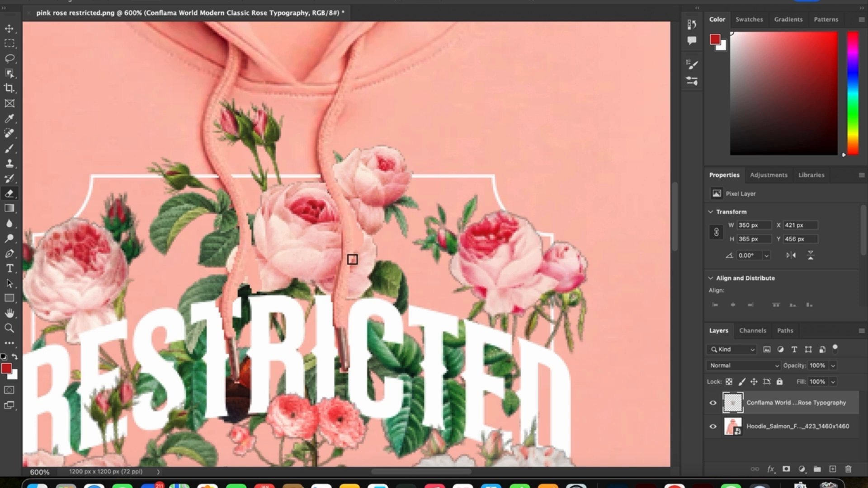
pyautogui.moveTo(351, 255); pyautogui.dragTo(345, 264)
pyautogui.moveTo(347, 364); pyautogui.dragTo(344, 365)
# Step: Inspect the whole hoodie mockup at 100% and 200%, checking how the drawstrings overlap the rose artwork
pyautogui.press('z')
pyautogui.hotkey('ctrl', '1')
pyautogui.rightClick(377, 275)
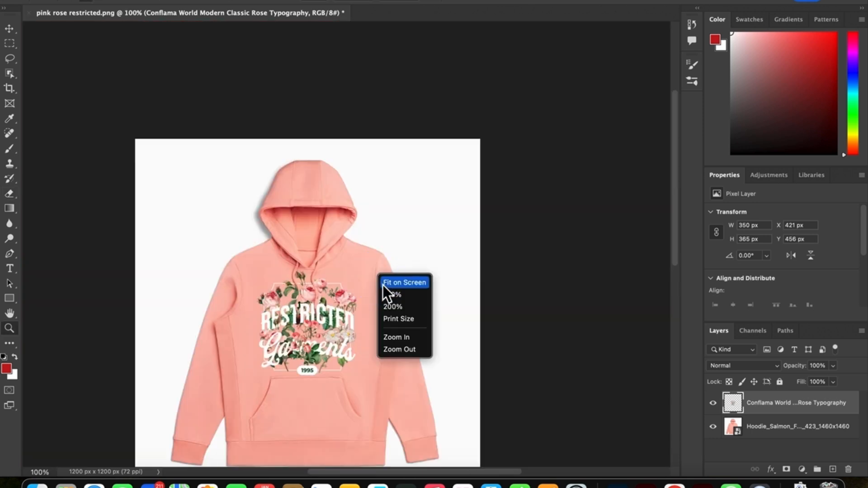
pyautogui.click(396, 336)
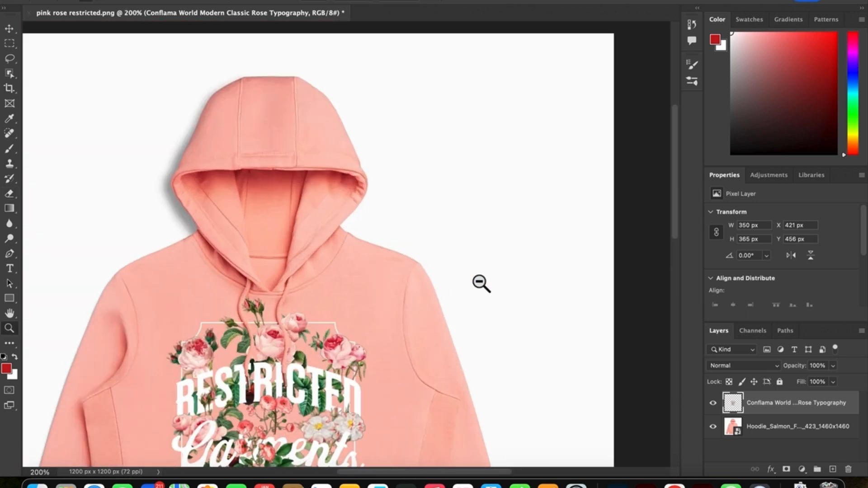
pyautogui.moveTo(679, 215); pyautogui.dragTo(676, 298)
pyautogui.moveTo(470, 473); pyautogui.dragTo(443, 476)
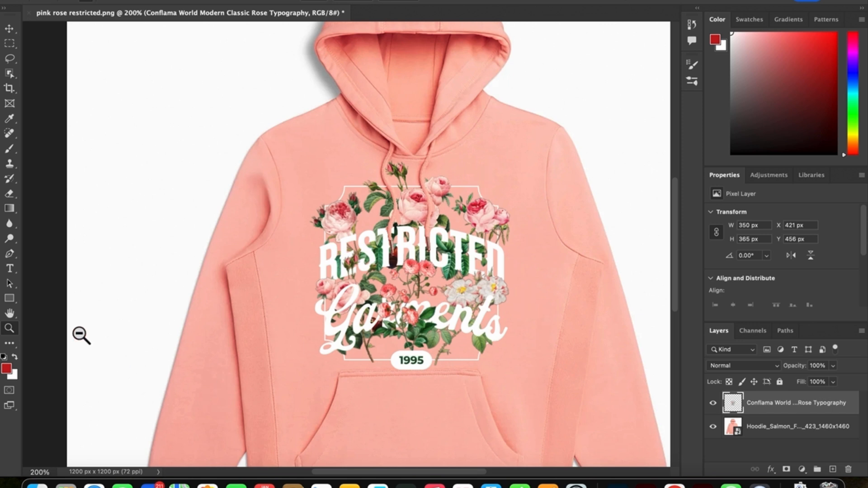
pyautogui.click(440, 274)
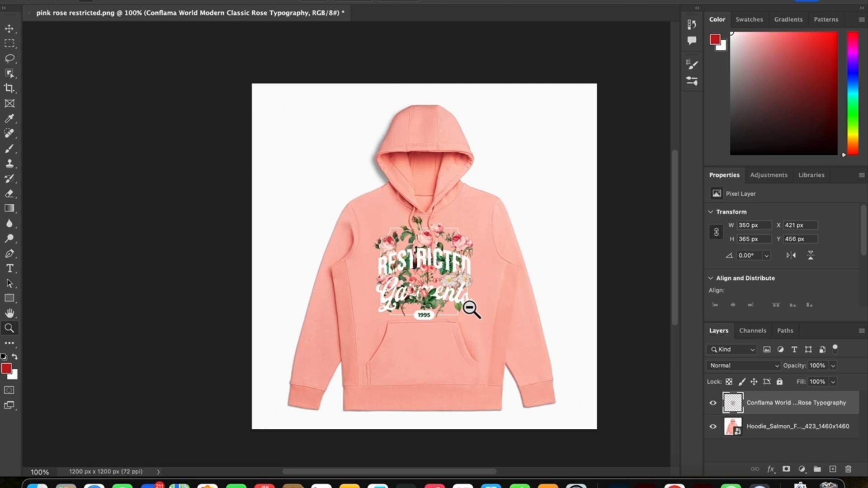
pyautogui.moveTo(379, 471); pyautogui.dragTo(388, 476)
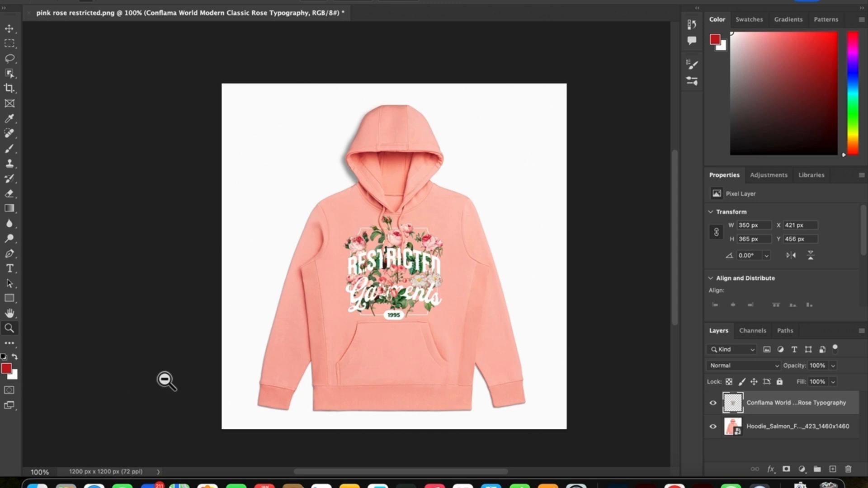
pyautogui.rightClick(375, 282)
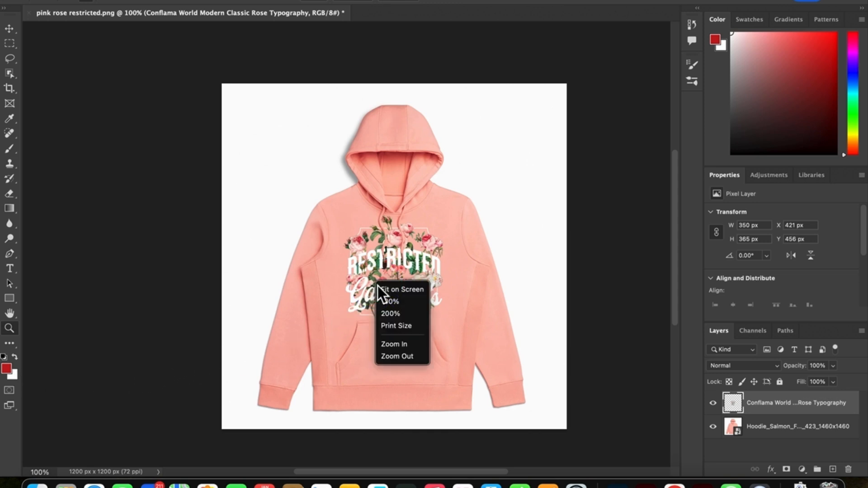
pyautogui.click(412, 346)
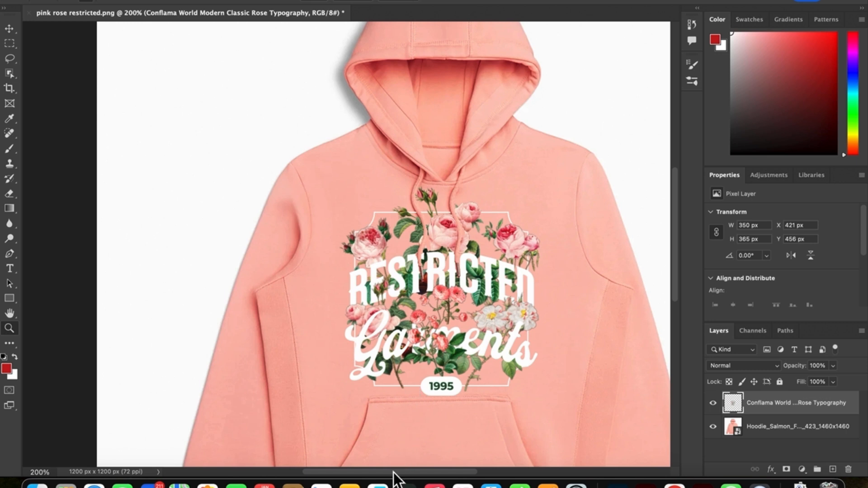
pyautogui.moveTo(395, 473); pyautogui.dragTo(413, 472)
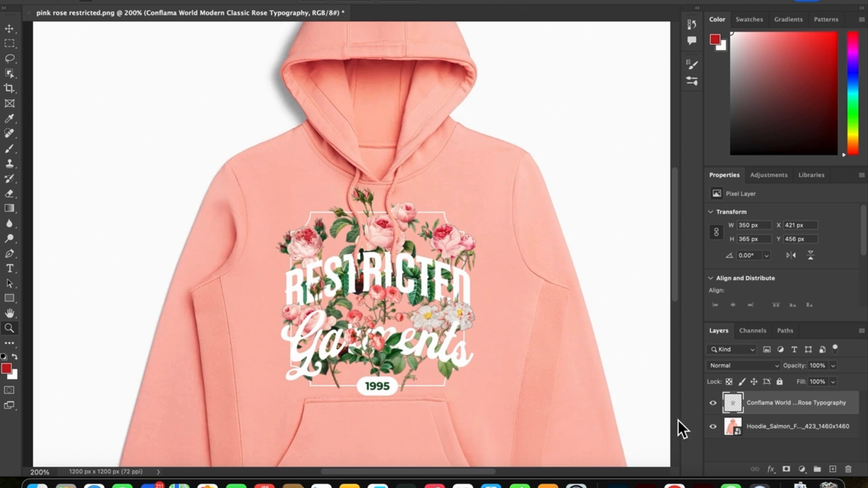
pyautogui.scroll(-1, 585, 108)
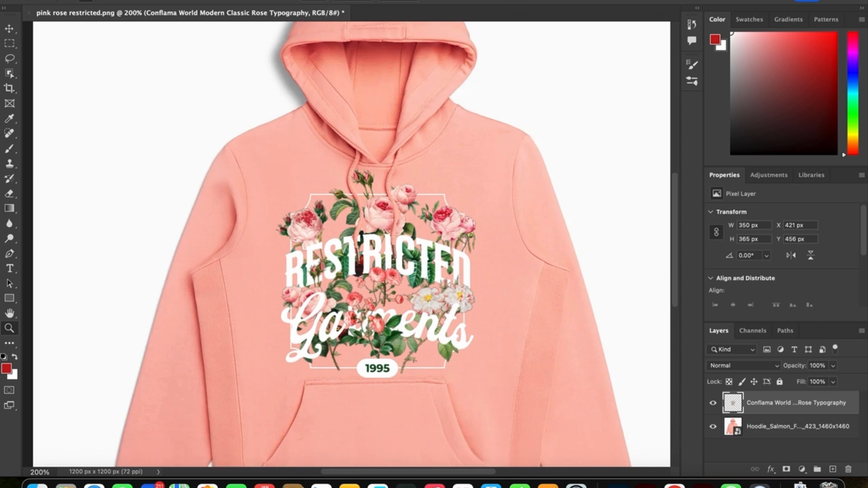